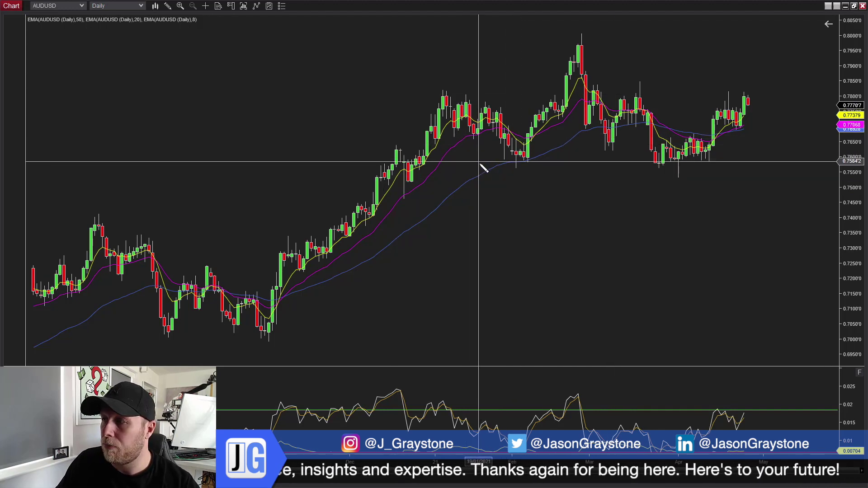
Draw a support line at about 0.7580 beneath the February to April lows and mark three touches with up arrows
left_click_drag(479, 162, 759, 165)
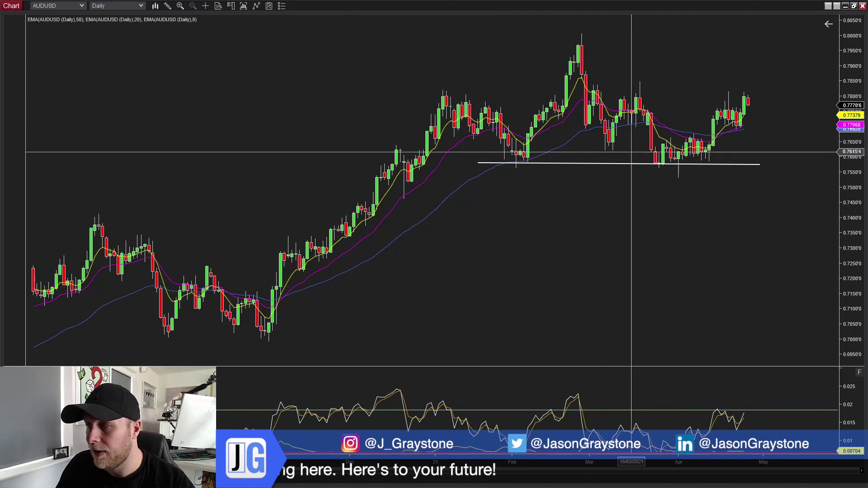
middle_click(560, 184)
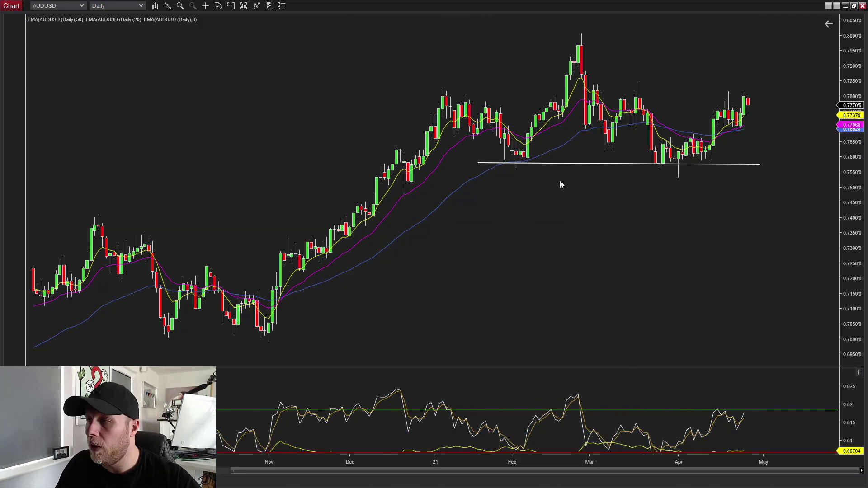
left_click(515, 171)
left_click(659, 169)
left_click(678, 182)
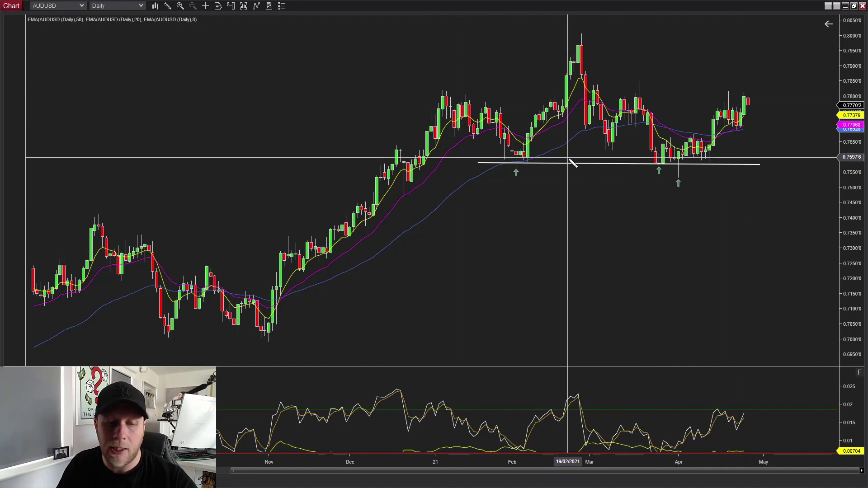
Add a horizontal resistance line at about 0.7800 and mark the daily highs around it from January to late April with down arrows
left_click(638, 96)
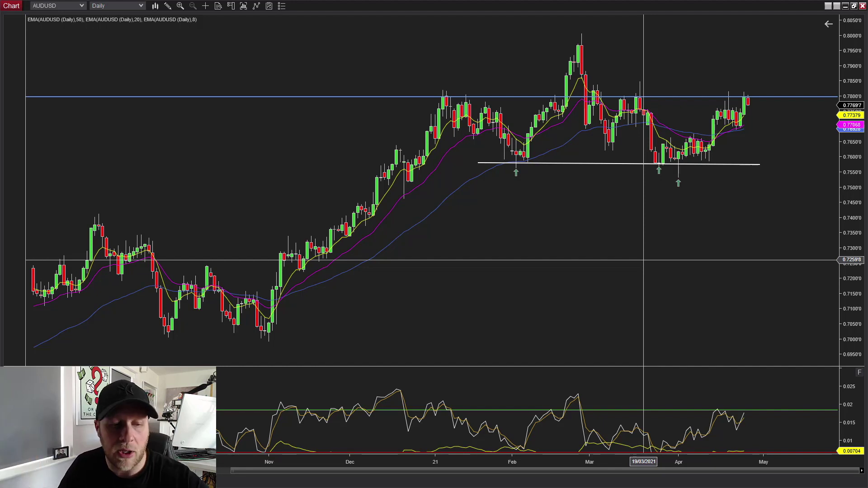
left_click(445, 83)
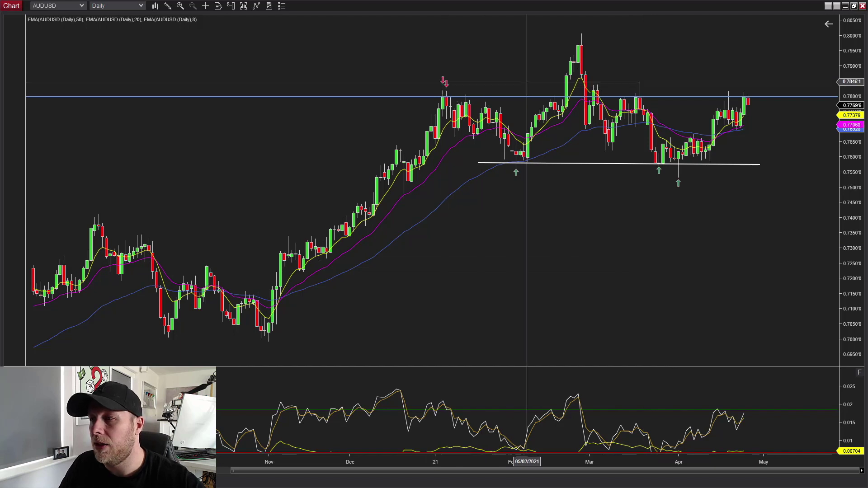
left_click(551, 88)
left_click(636, 82)
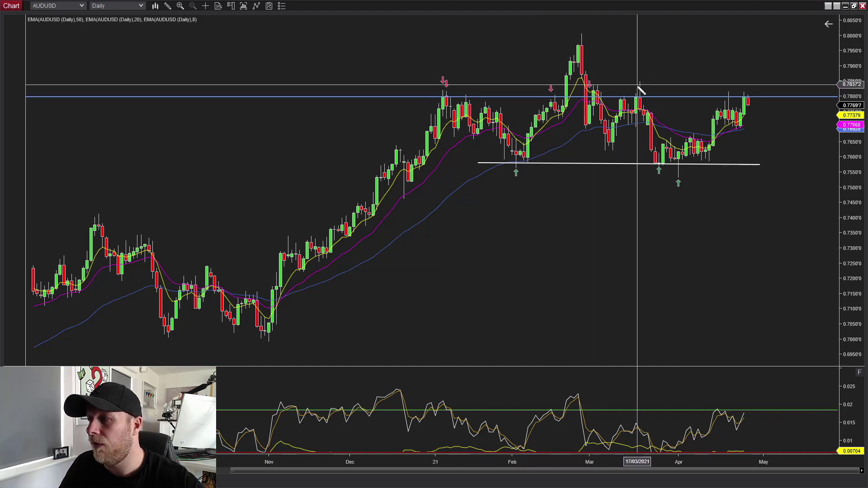
left_click(647, 82)
left_click(725, 82)
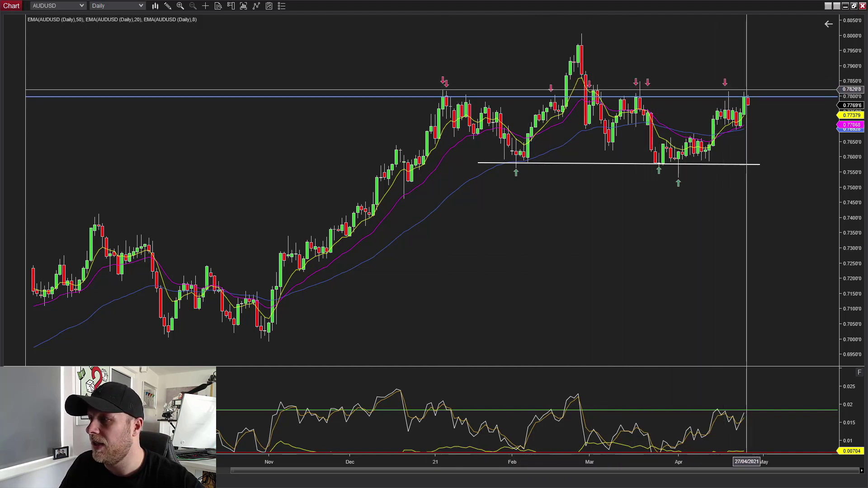
left_click(743, 86)
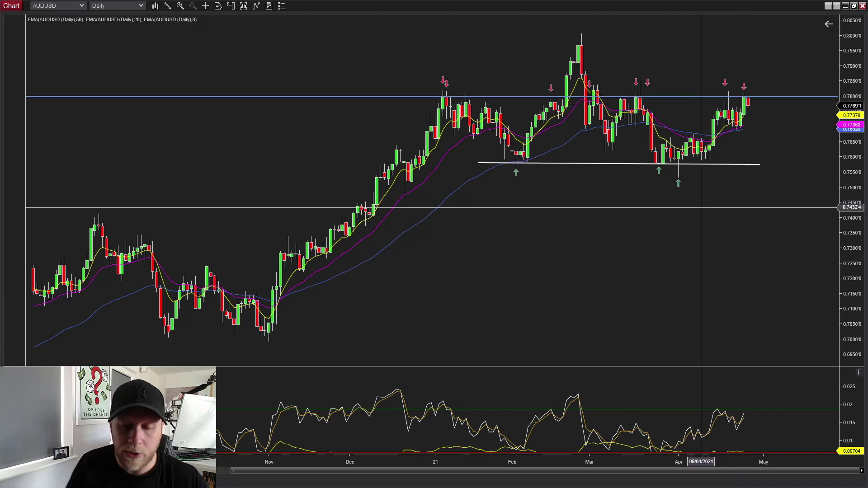
On the 240-minute AUDUSD chart, shade the resistance zone from about 0.7798 to 0.7816 and mark its first peak with a down arrow
type("240")
key("Return")
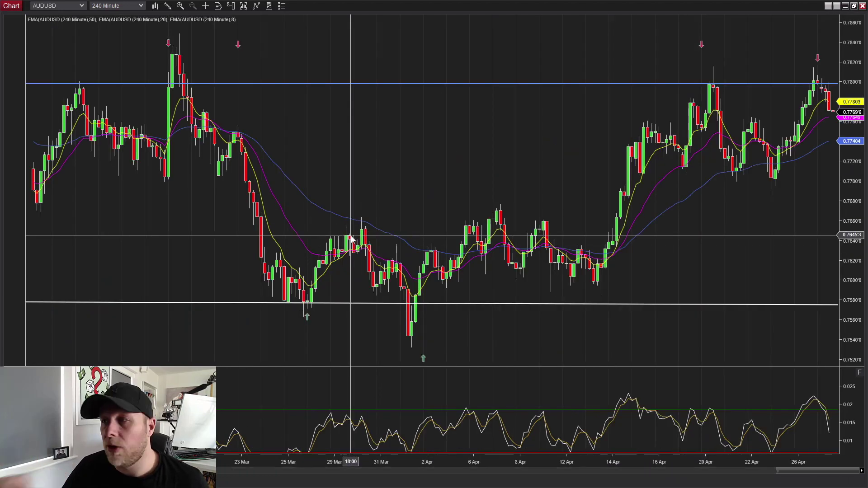
left_click_drag(517, 150, 416, 155)
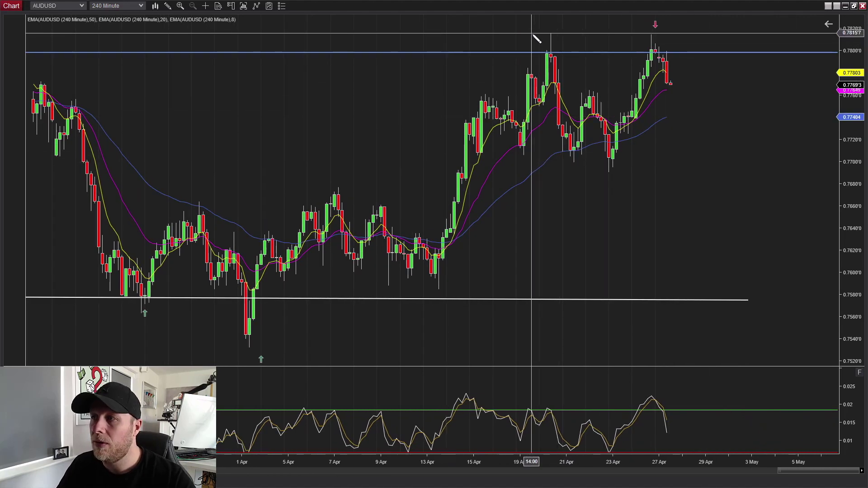
left_click_drag(531, 33, 710, 54)
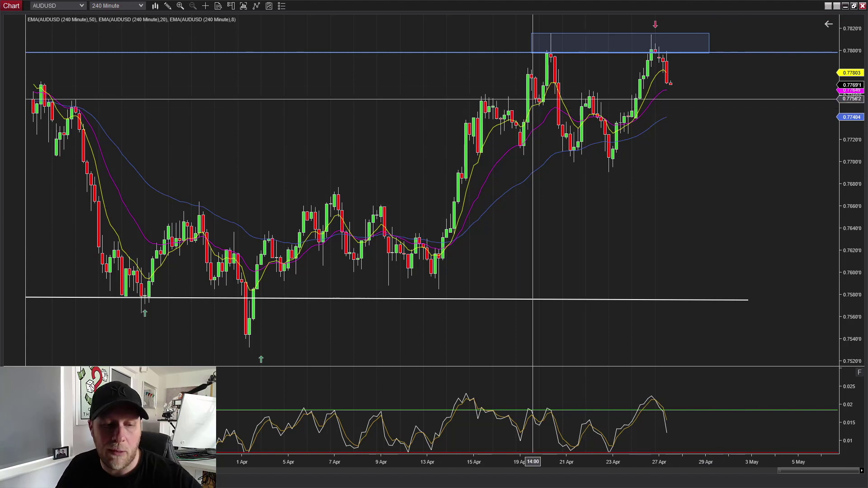
left_click(550, 28)
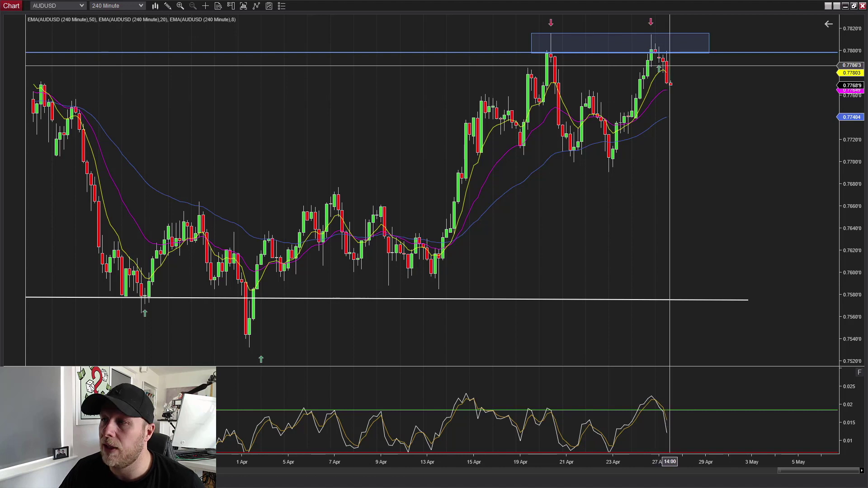
Switch AUDUSD to the 60-minute interval and mark the latest highs inside the resistance zone with down arrows
type("60")
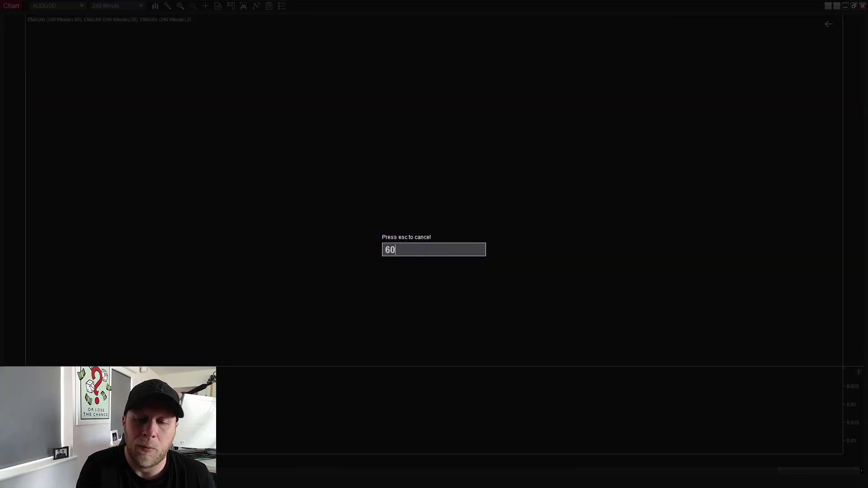
key("Return")
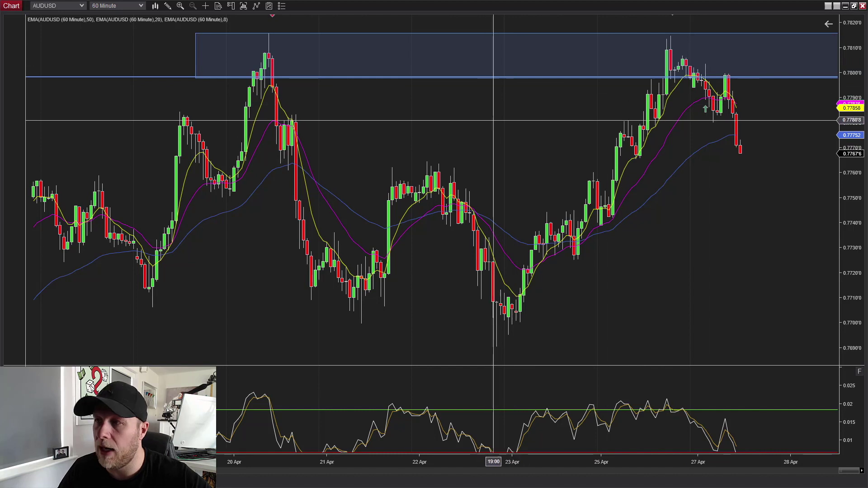
scroll(495, 123, "down", 1)
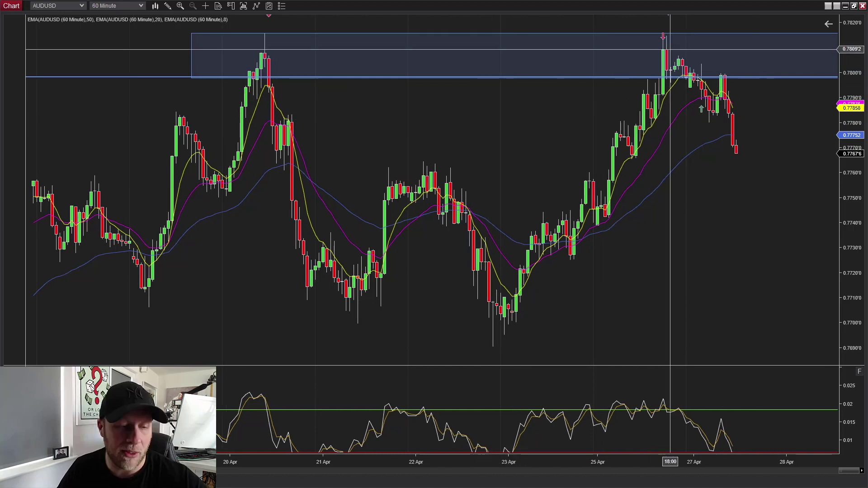
left_click(682, 50)
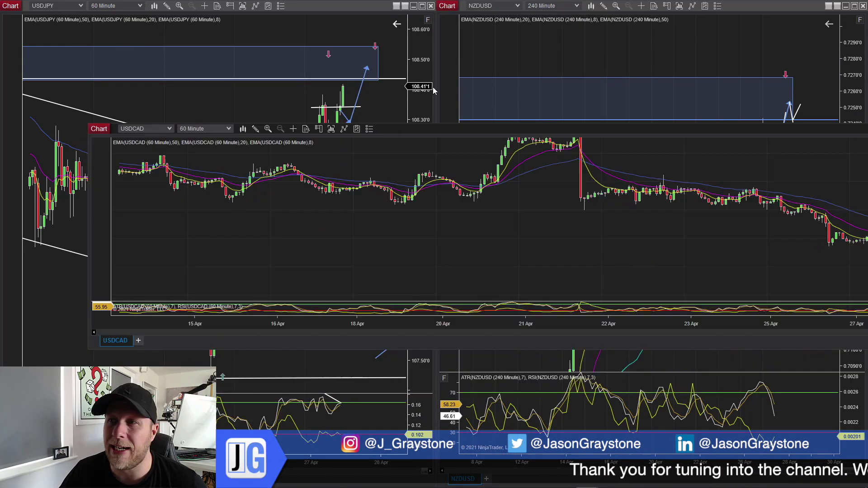
Bring up the USDCAD chart and set its interval to Daily, leaving free space beyond the latest candle
left_click_drag(389, 157, 341, 158)
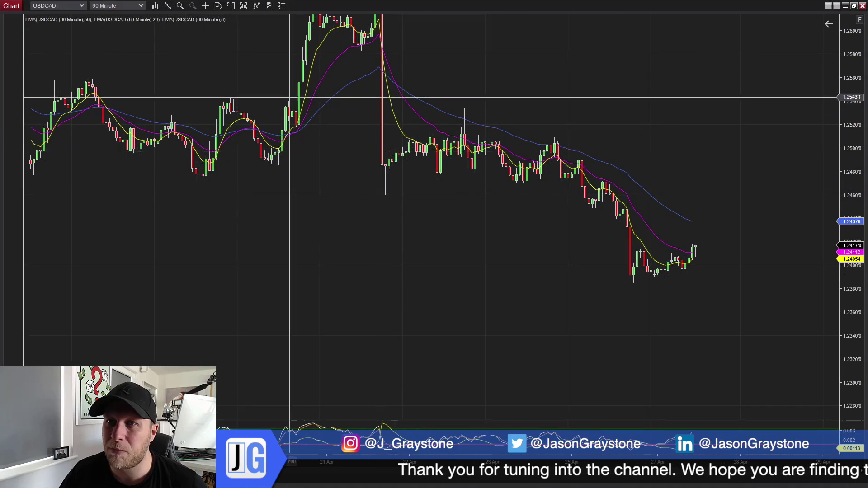
left_click(141, 6)
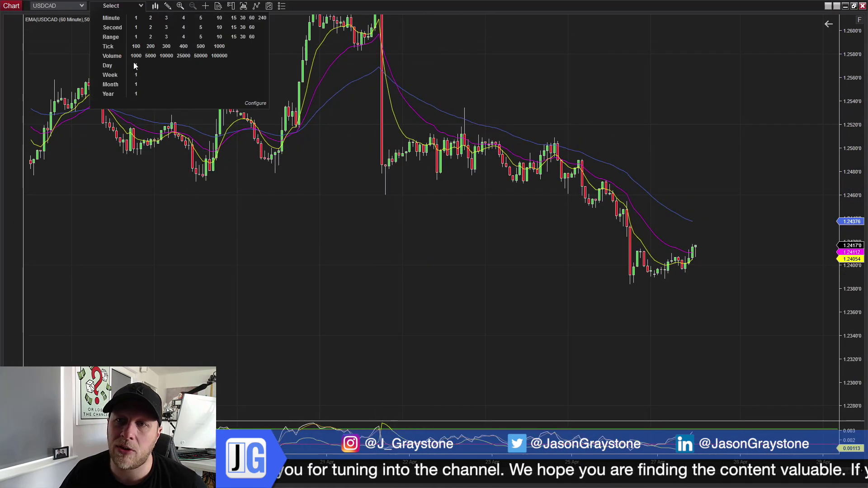
left_click(136, 65)
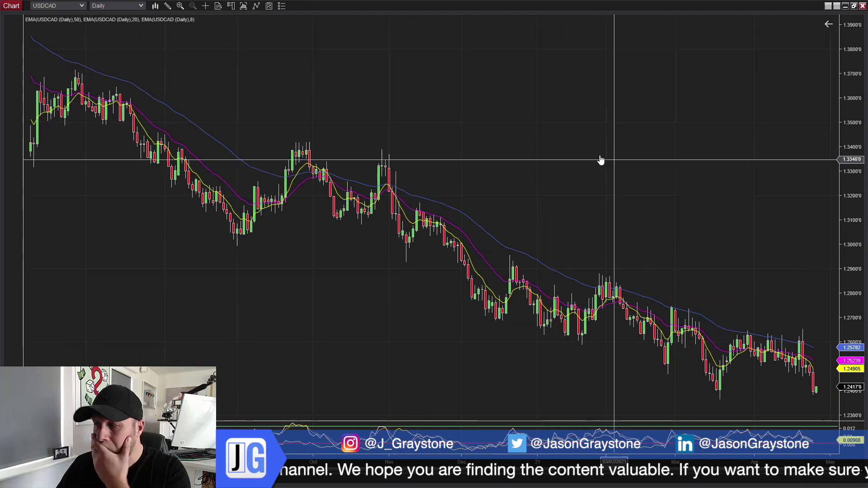
left_click_drag(600, 161, 573, 153)
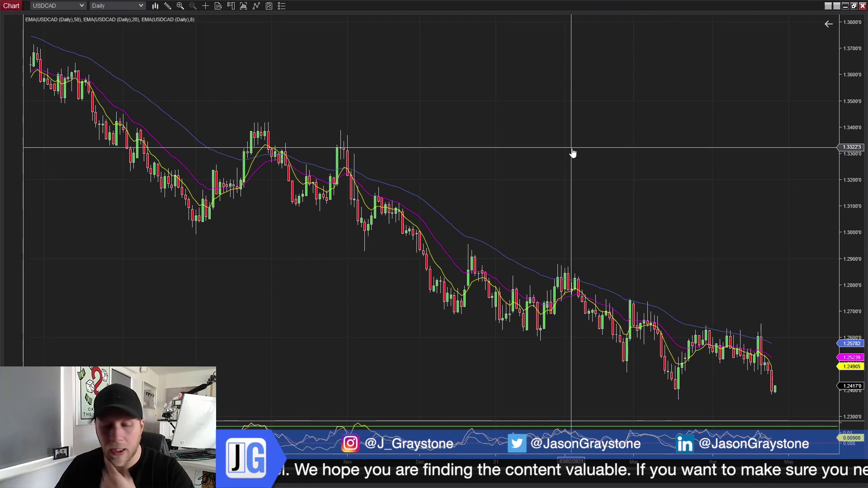
Mark daily support with a horizontal line at about 1.2394, an up arrow under the March low and a shaded zone from about 1.2363 to 1.2402
left_click(722, 393)
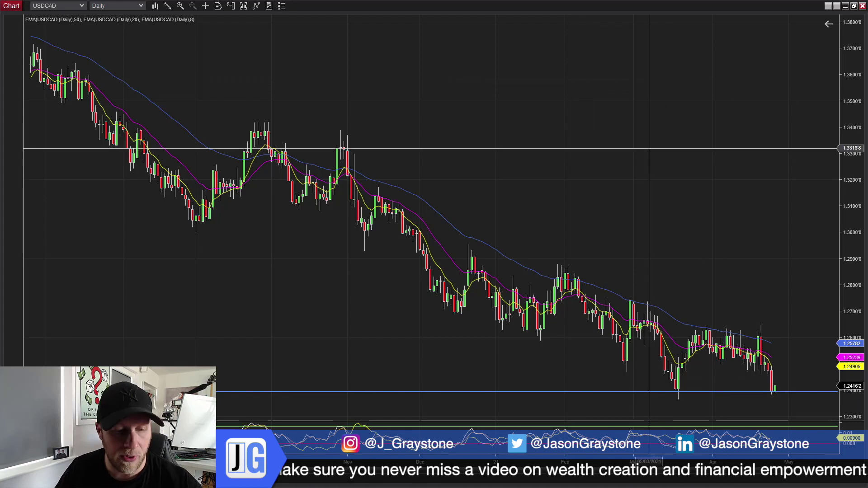
left_click(675, 410)
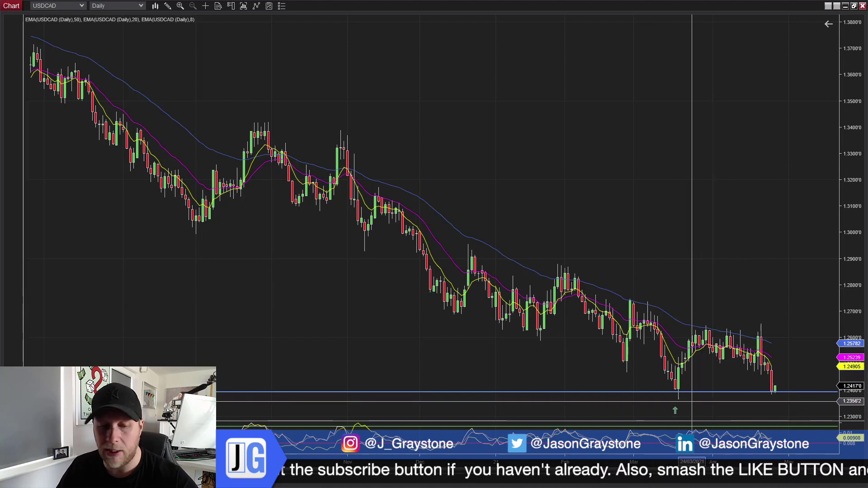
left_click_drag(672, 400, 788, 391)
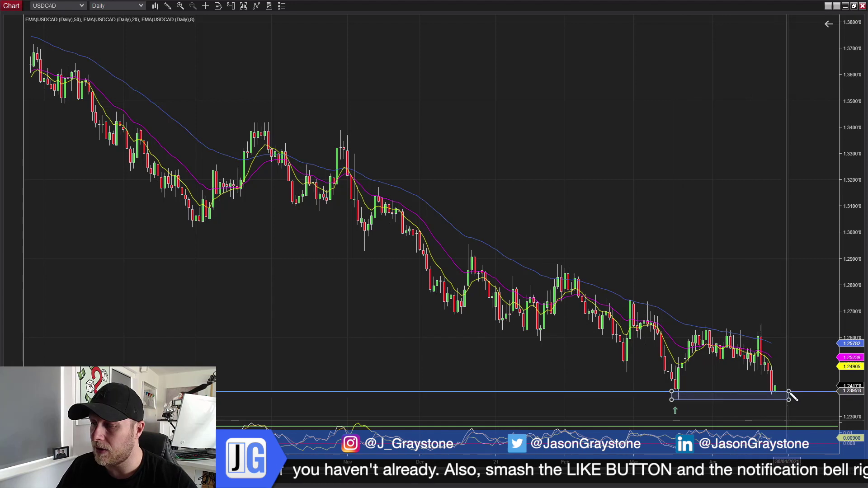
scroll(787, 336, "down", 1)
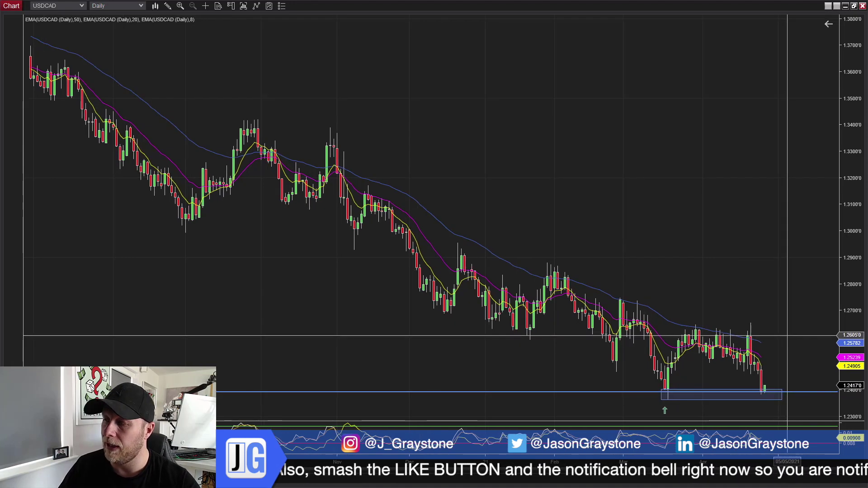
Switch USDCAD to the 240-minute interval and mark the latest low inside the support zone with an up arrow
type("240")
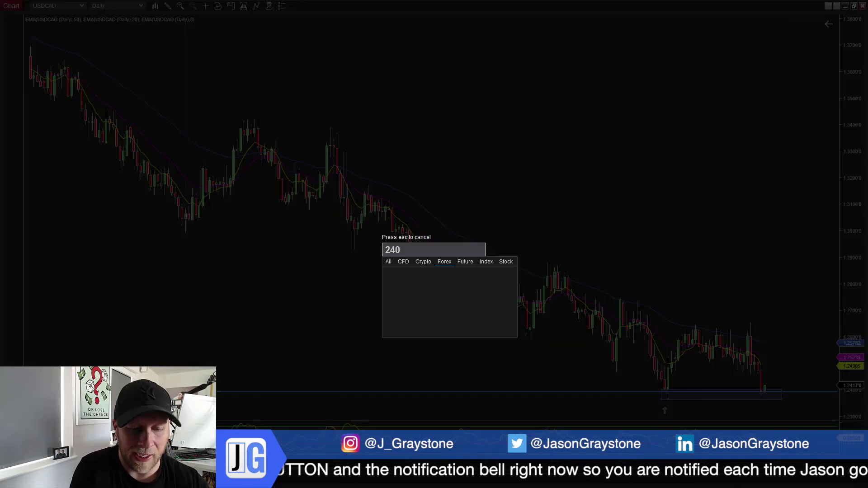
key("Return")
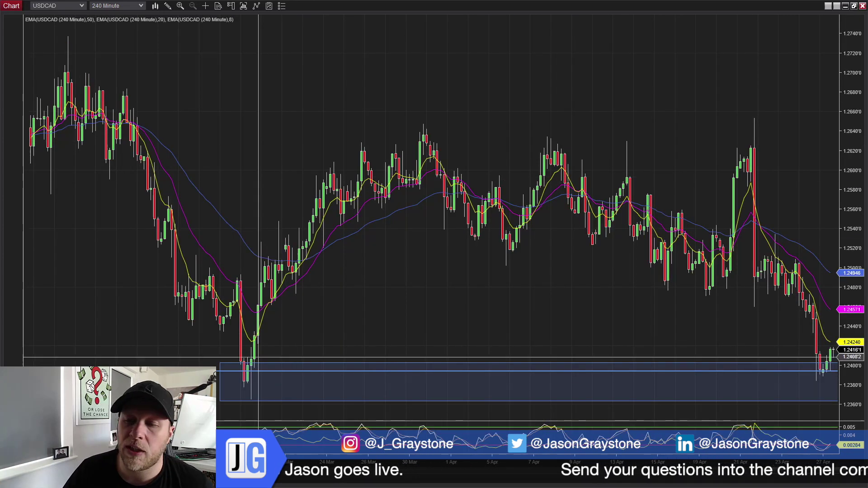
left_click_drag(305, 325, 162, 337)
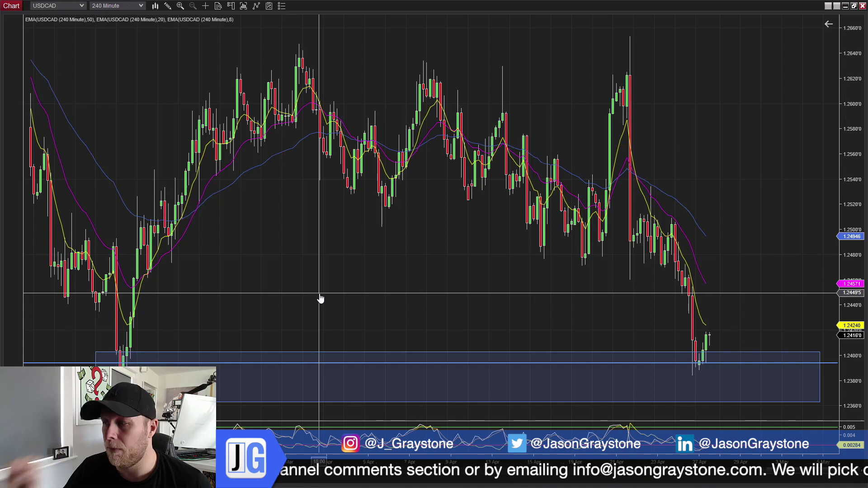
left_click_drag(733, 320, 746, 322)
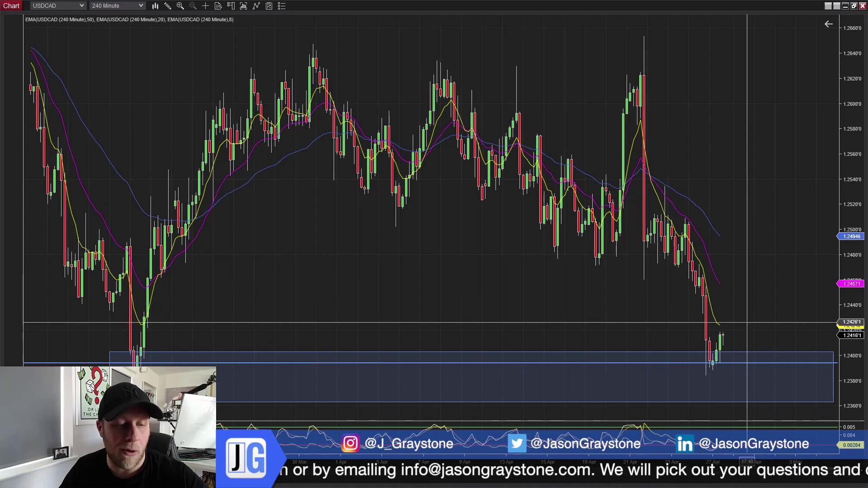
left_click(706, 380)
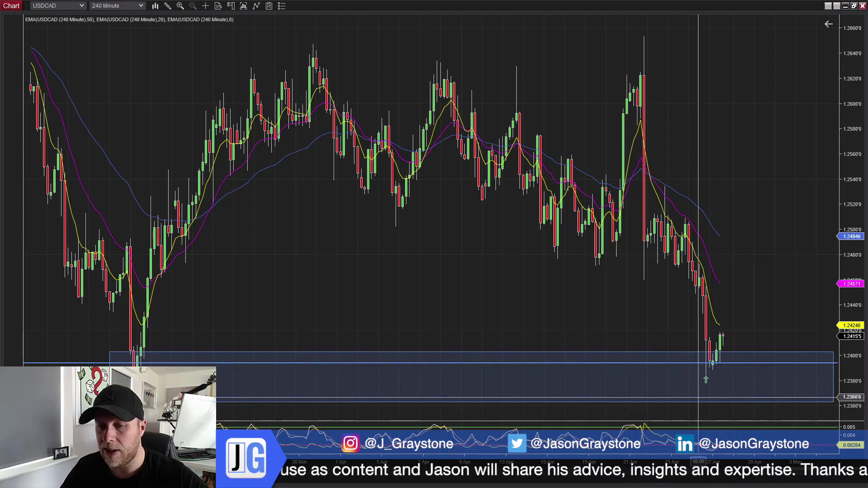
Mark the recent minor high with a down arrow and draw a short line across it from about 1.2404
scroll(698, 398, "up", 3)
scroll(699, 348, "down", 3)
scroll(736, 345, "up", 1)
scroll(305, 339, "down", 2)
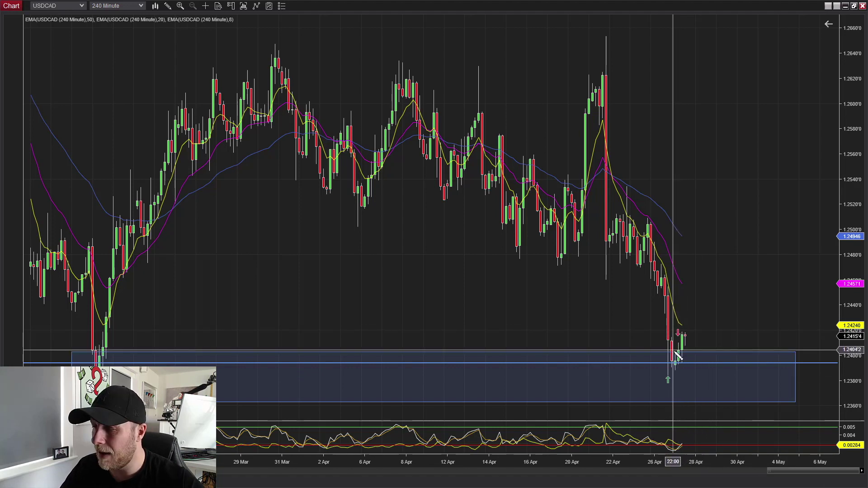
left_click_drag(673, 351, 729, 355)
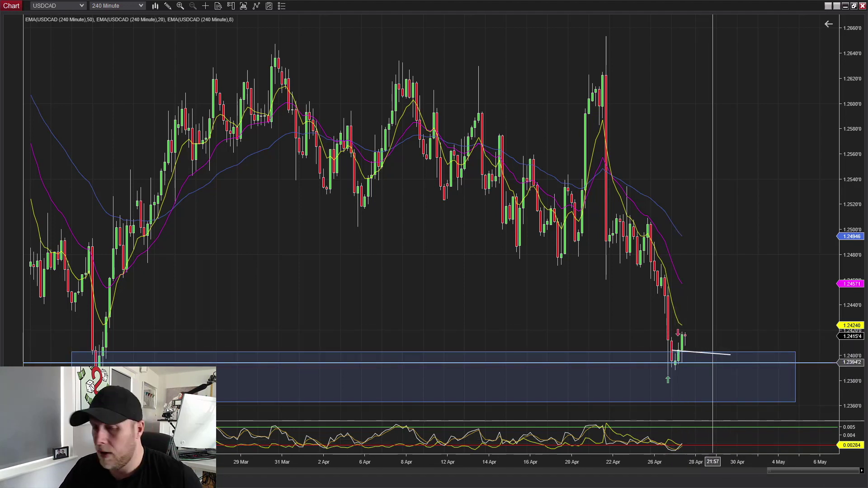
Switch USDCAD to the 60-minute interval and mark the second low inside the support zone with an up arrow
type("60M")
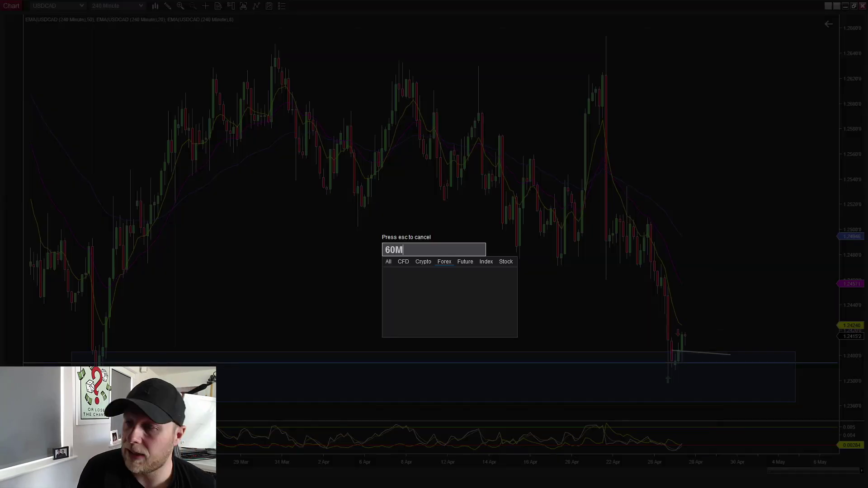
key("Return")
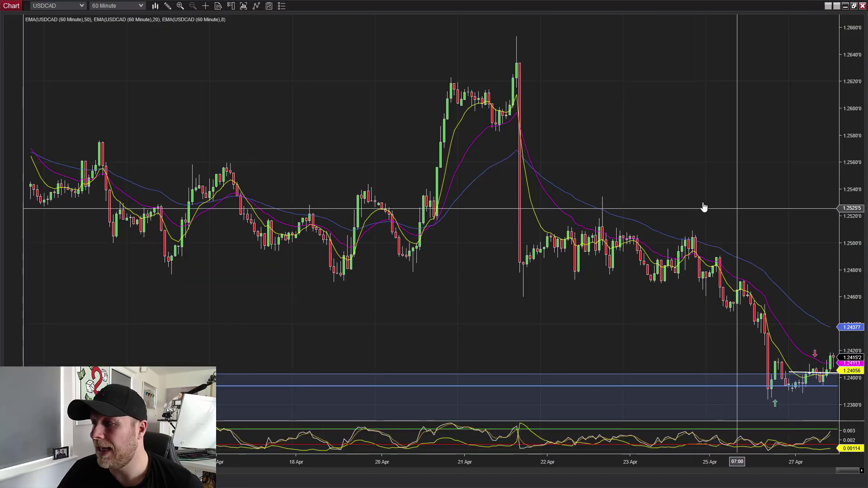
left_click_drag(703, 205, 617, 197)
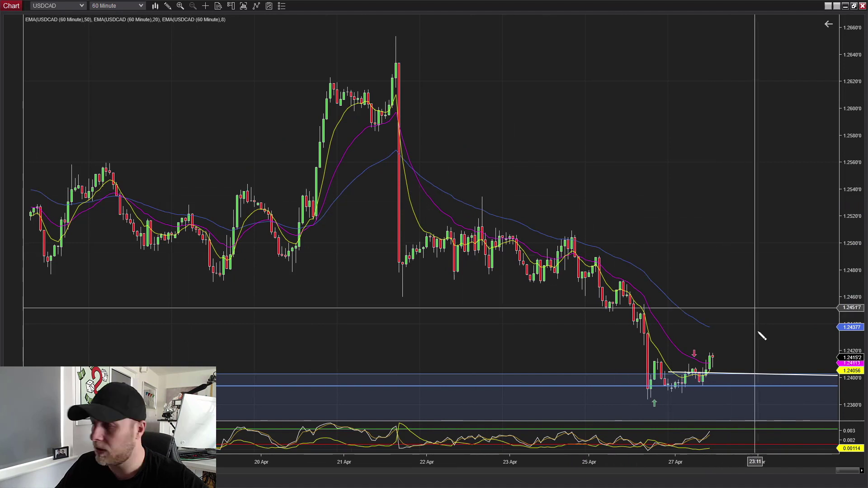
left_click(670, 398)
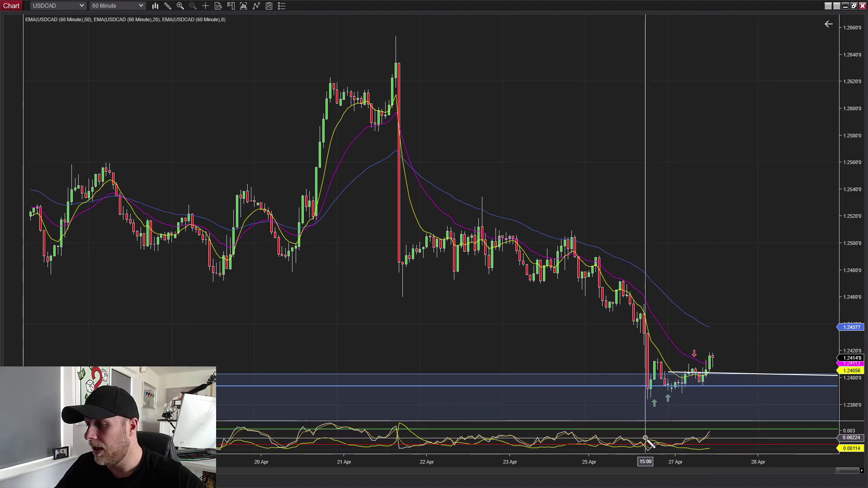
Draw a short falling line across the lower indicator around the two marked lows, plus horizontal price lines at about 1.2395 and 1.2449
left_click_drag(645, 438, 684, 443)
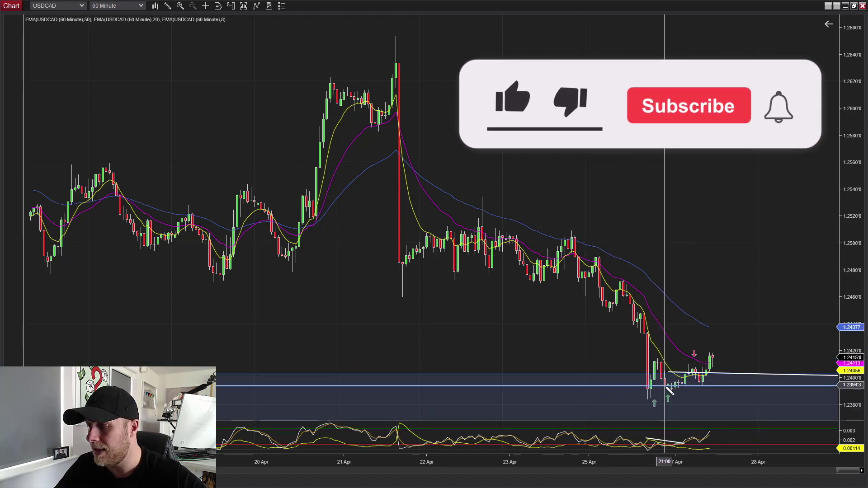
left_click_drag(664, 383, 754, 389)
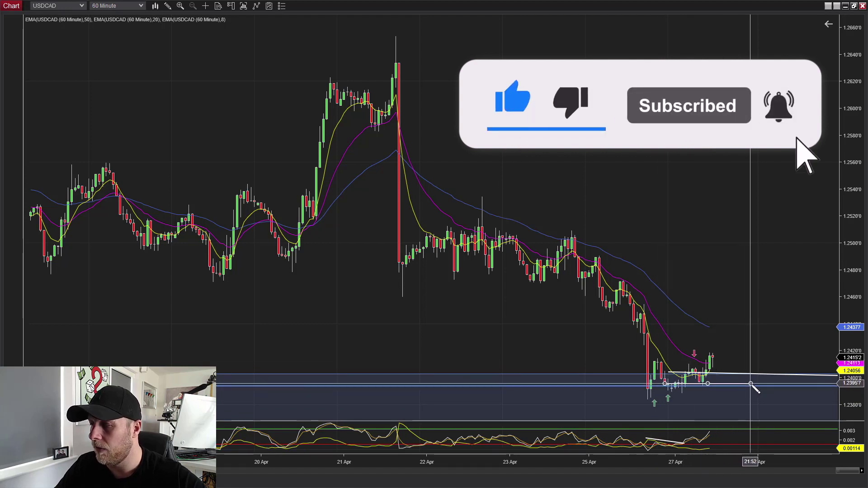
left_click_drag(749, 269, 717, 243)
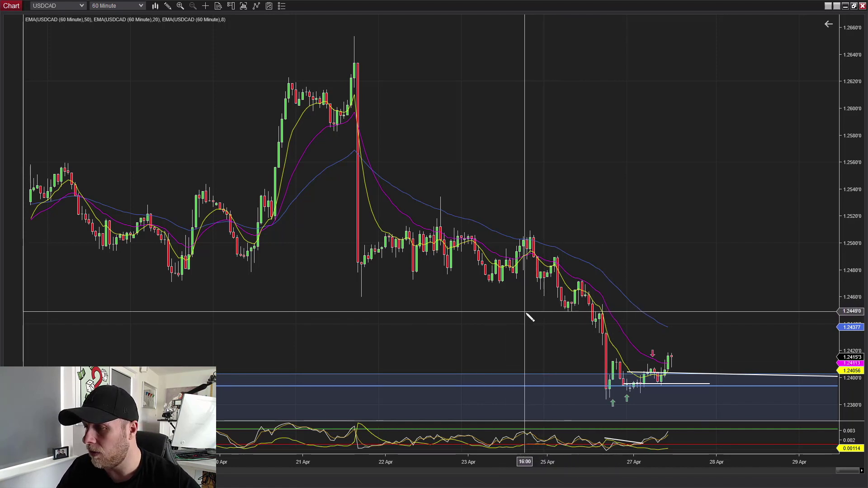
left_click_drag(523, 312, 775, 312)
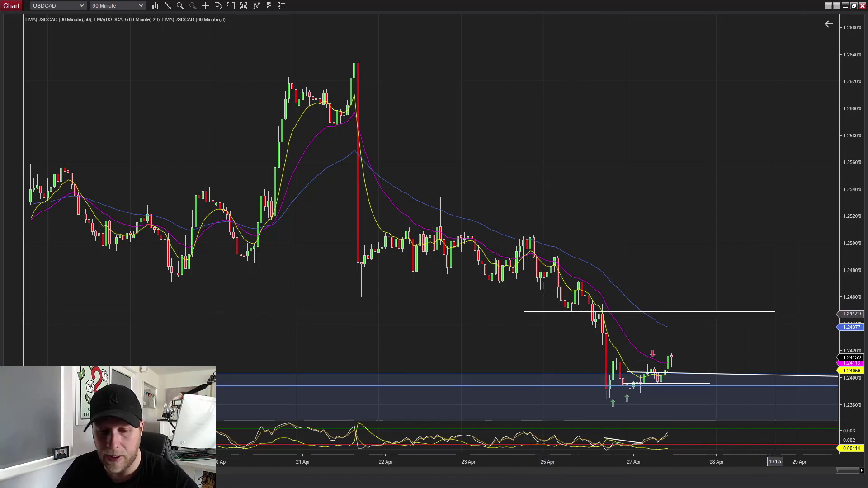
Draw two stacked narrow rectangles beside the latest candles, one from about 1.2448 to 1.2396 and one below it down to about 1.2360
left_click_drag(702, 313, 716, 383)
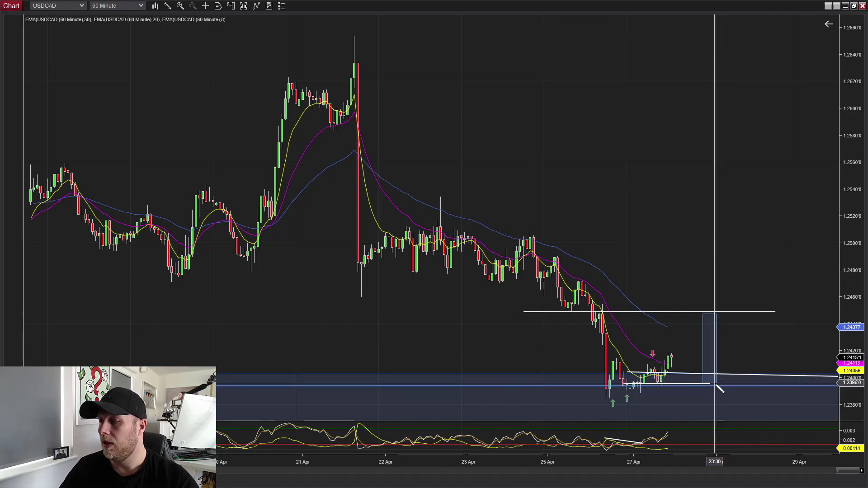
left_click_drag(856, 202, 850, 51)
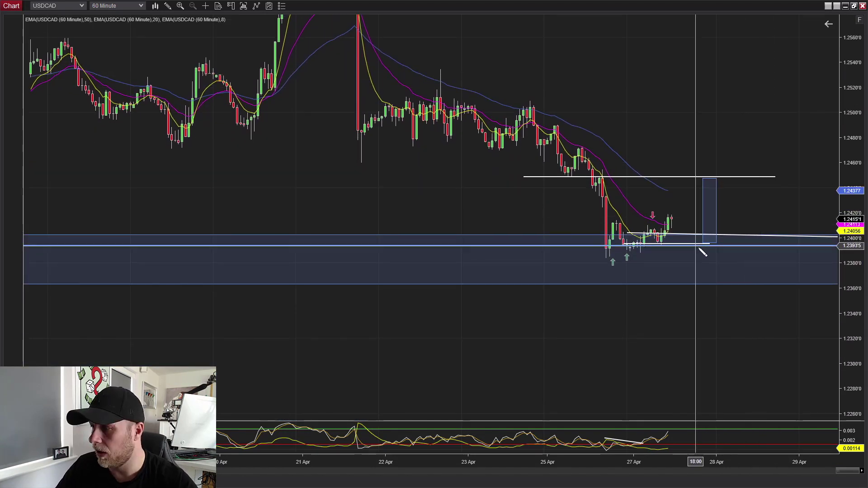
left_click_drag(711, 270, 719, 293)
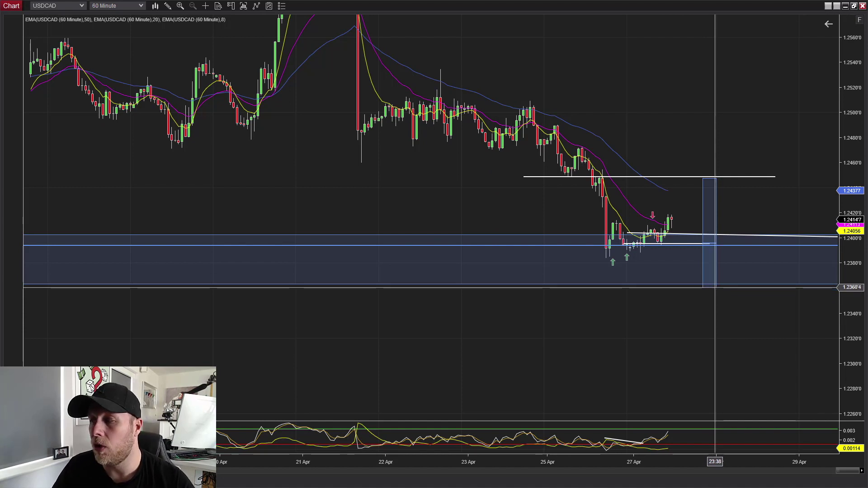
Change the area colour of the lower narrow rectangle to Crimson
double_click(658, 275)
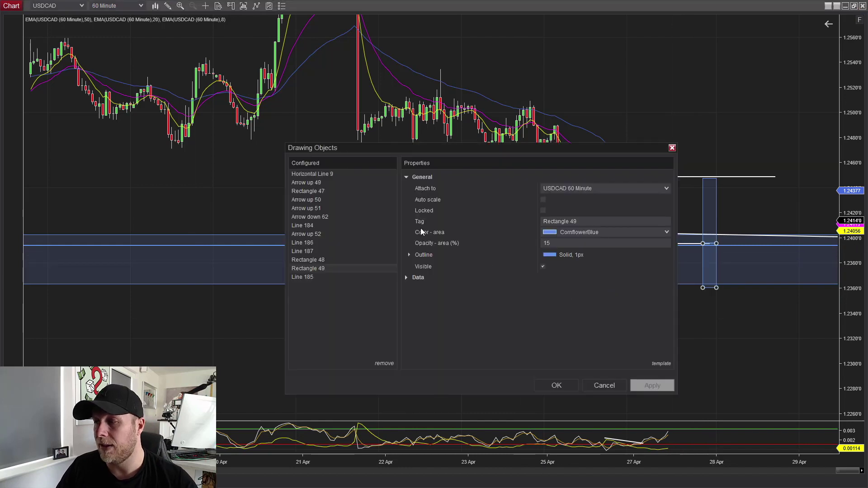
left_click(668, 231)
left_click(607, 320)
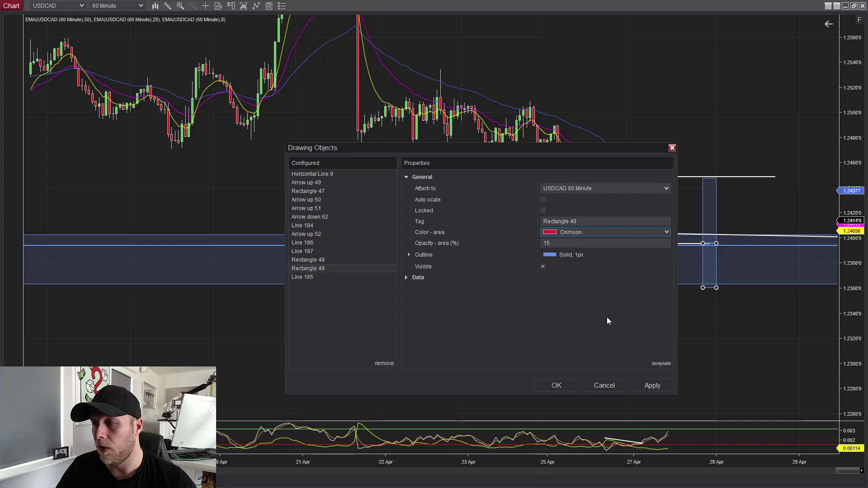
left_click(649, 385)
left_click(555, 386)
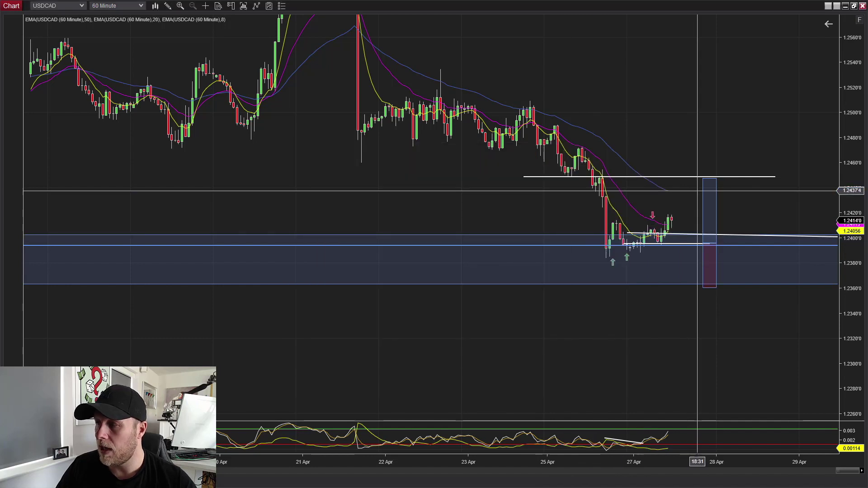
Change the area colour of the upper narrow rectangle to DarkGreen
double_click(660, 264)
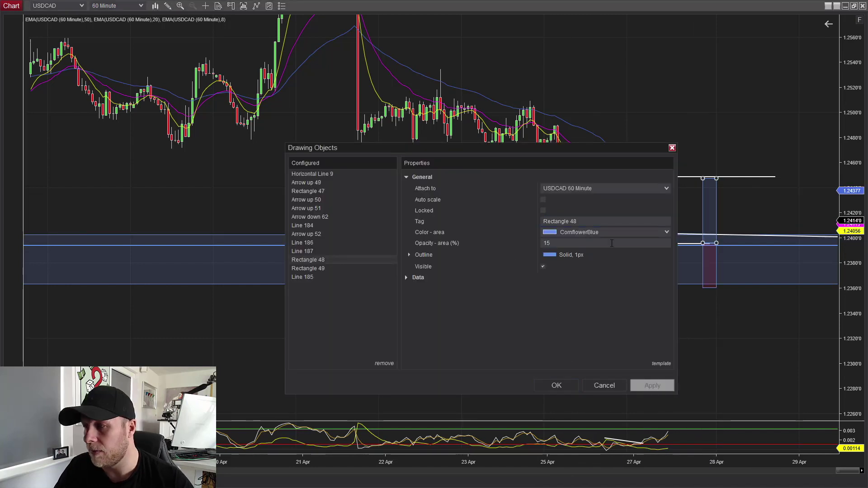
left_click(665, 232)
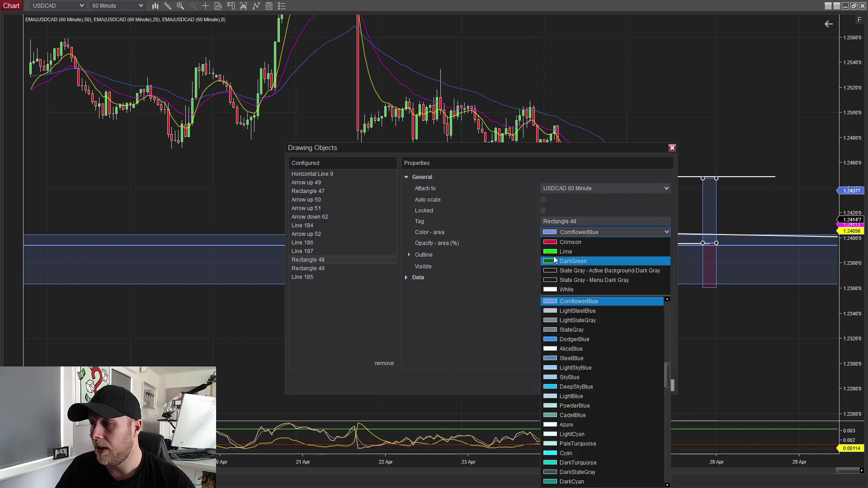
left_click(588, 261)
left_click(651, 385)
left_click(555, 385)
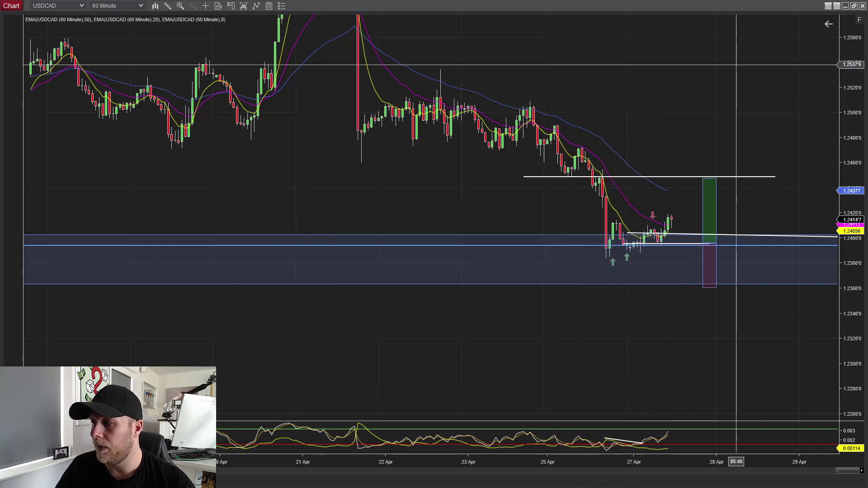
scroll(724, 219, "right", 2)
left_click_drag(689, 285, 688, 260)
scroll(663, 107, "left", 2)
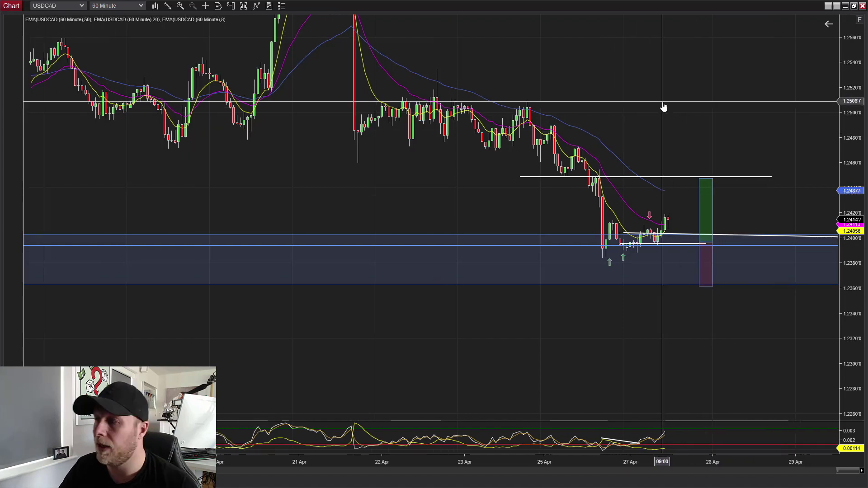